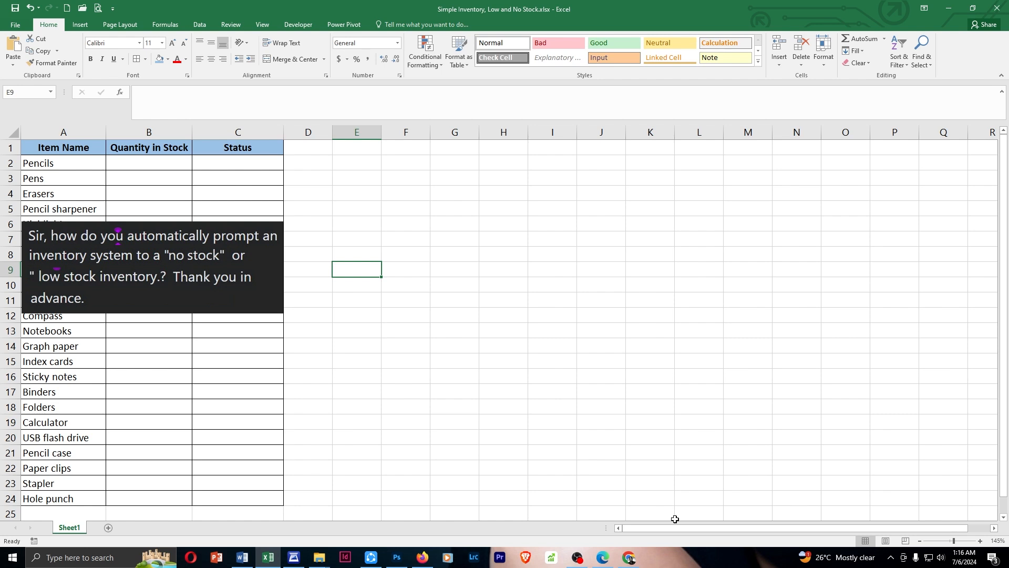
{"action": "left_click", "coordinate": [633, 557]}
{"action": "left_click", "coordinate": [76, 131]}
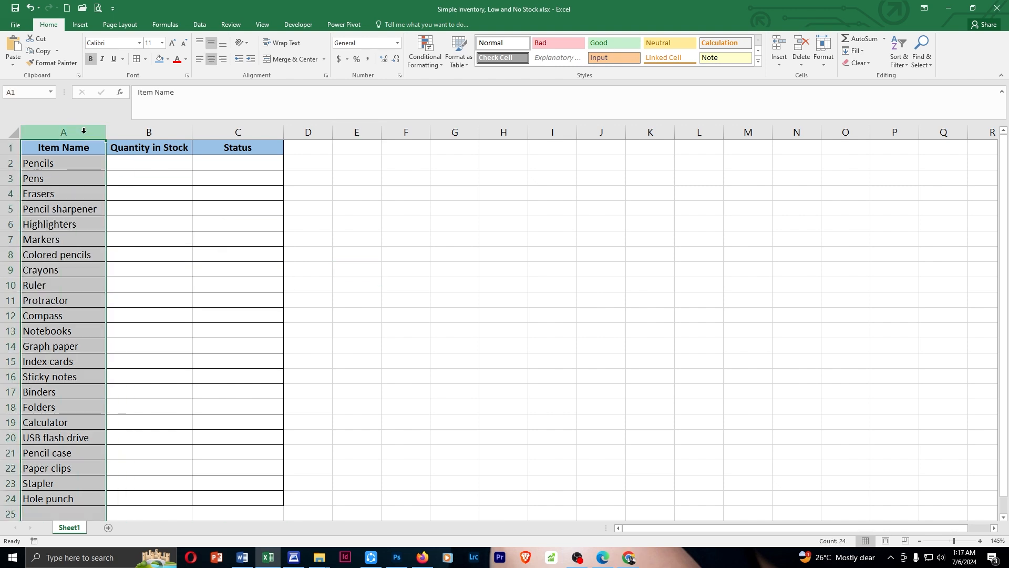
{"action": "left_click", "coordinate": [146, 131]}
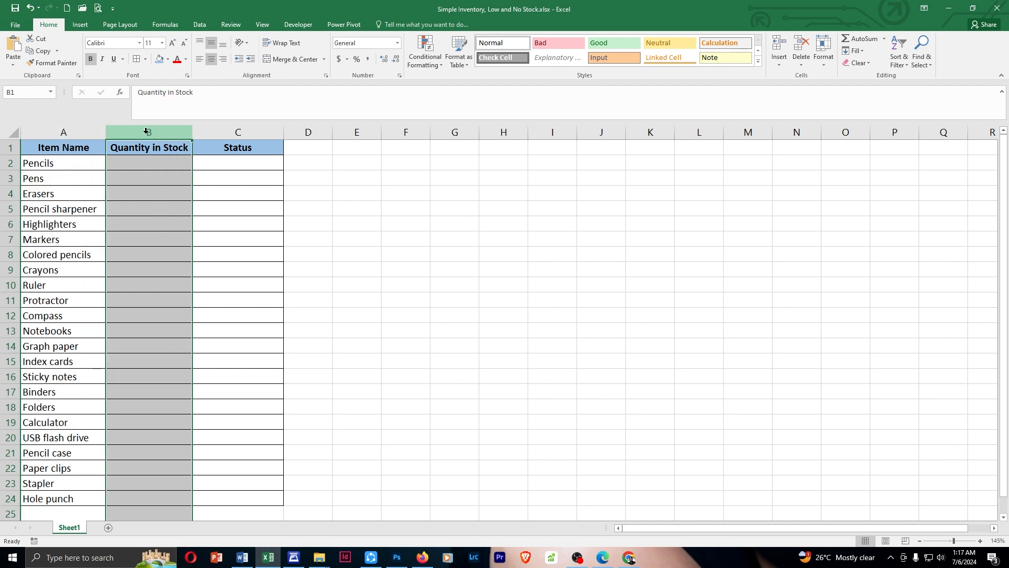
{"action": "left_click", "coordinate": [247, 132]}
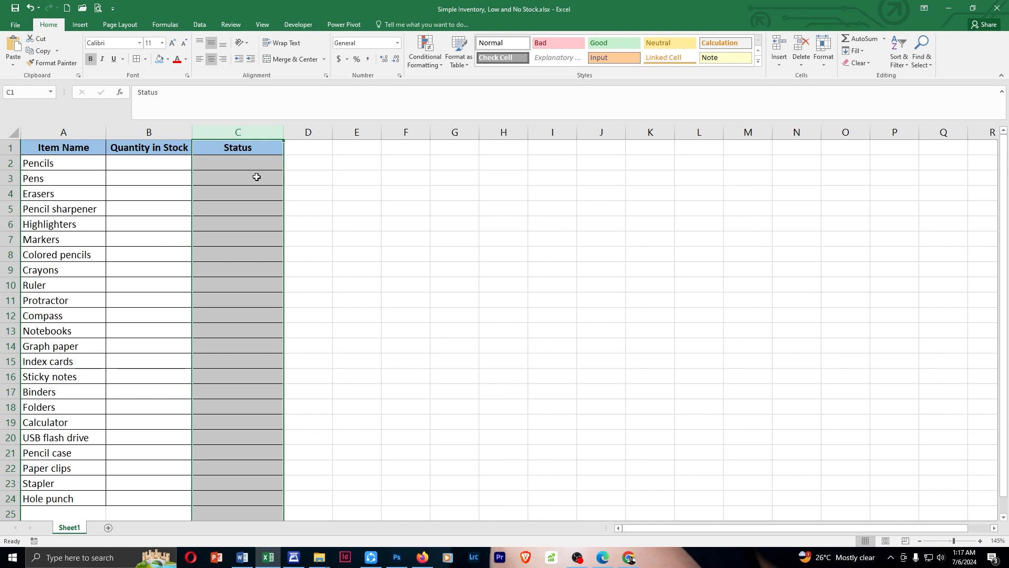
Enter the stock quantities from Pencils to Graph paper as 15, 10, 12, 20, 30, 18, 8, 9, 5, 18, 16, 14, 20
{"action": "left_click", "coordinate": [146, 165]}
{"action": "type", "text": "15"}
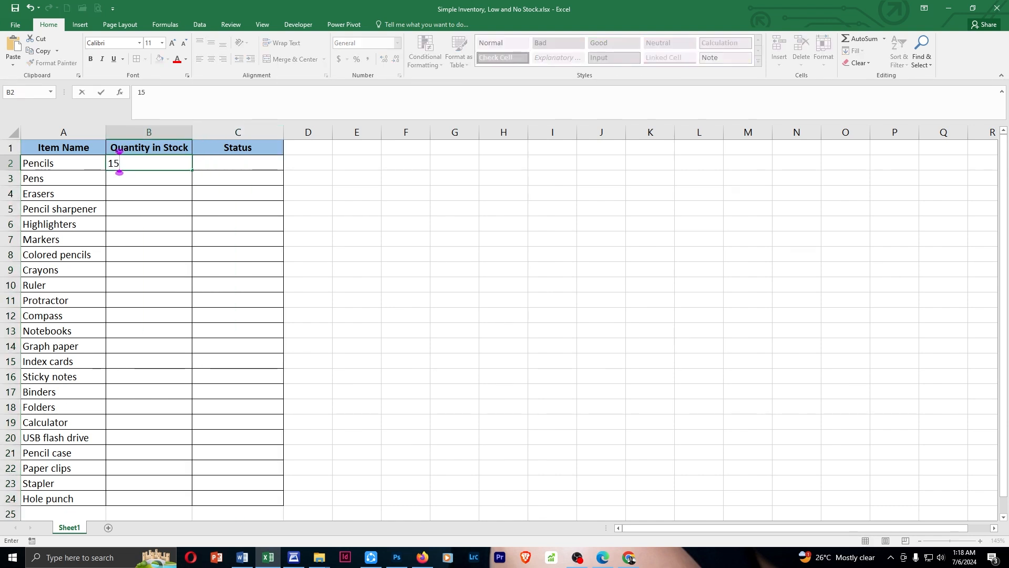
{"action": "key", "text": "Return"}
{"action": "type", "text": "10 12 20 30 18 8 9 5 18 16 14 20"}
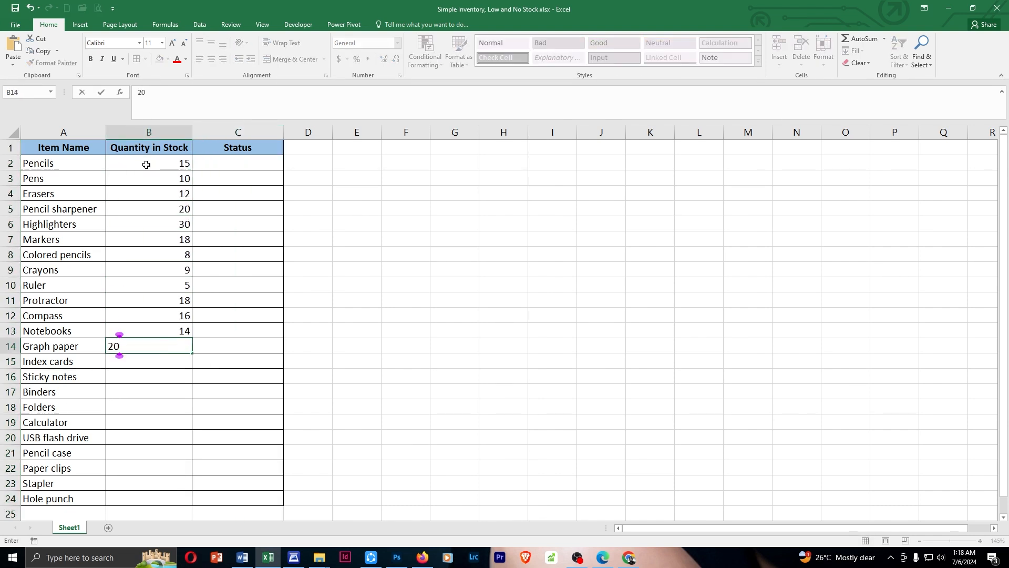
{"action": "key", "text": "Return"}
Fill B15:B24 with 50, 45, 62, 45, 10, 1, 2, 9, 16, 21 and change Pens to 5, Pencil sharpener to 2, Highlighters to 25
{"action": "type", "text": "50 45 62 45 10 1 2 9 16 2"}
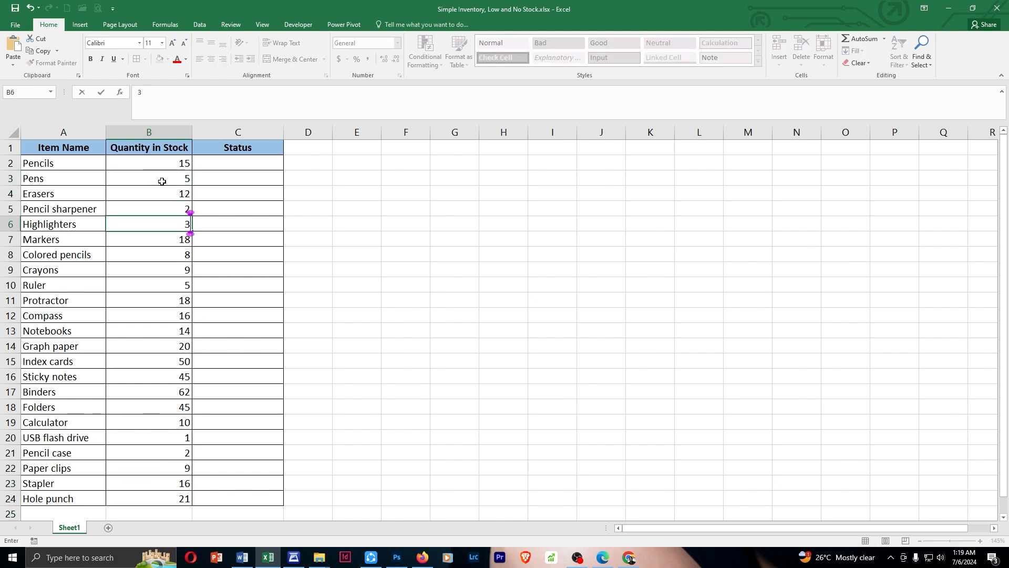
{"action": "type", "text": "25"}
Centre the contents of the Quantity in Stock column and slightly narrow the Item Name column
{"action": "left_click", "coordinate": [148, 132]}
{"action": "left_click", "coordinate": [211, 59]}
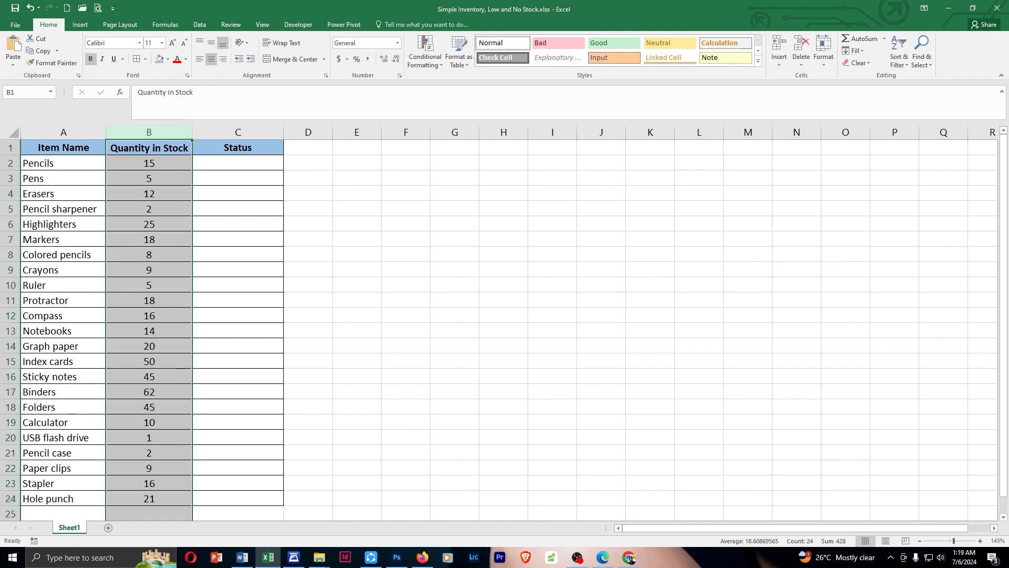
{"action": "left_click", "coordinate": [238, 254]}
{"action": "double_click", "coordinate": [103, 132]}
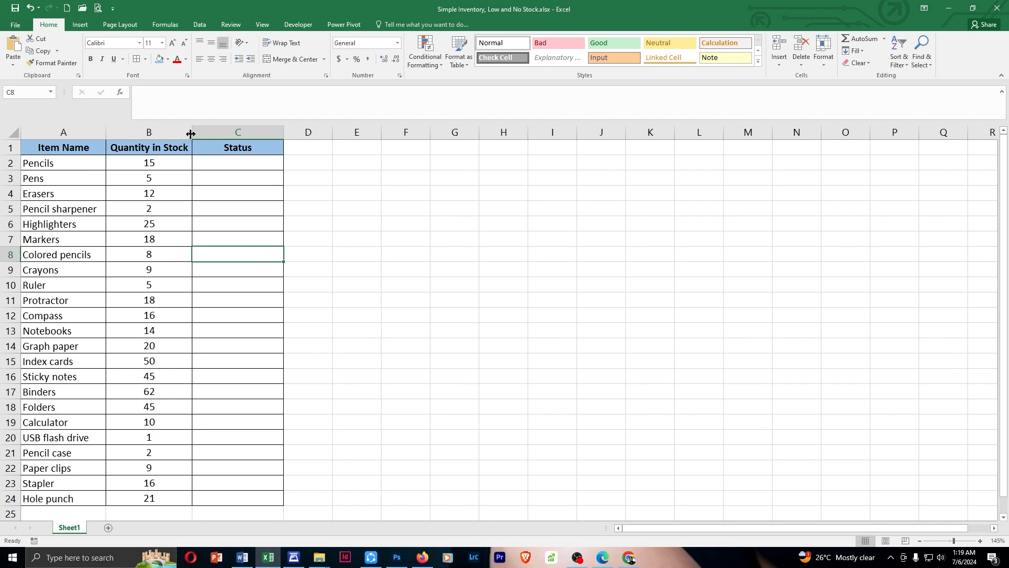
{"action": "left_click_drag", "start_coordinate": [106, 133], "coordinate": [104, 133]}
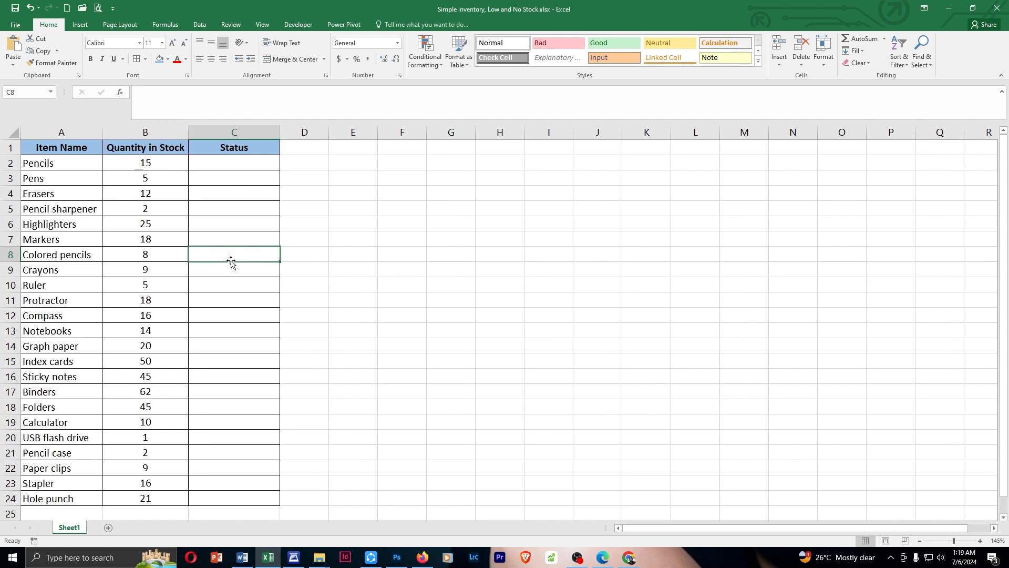
{"action": "left_click", "coordinate": [146, 162]}
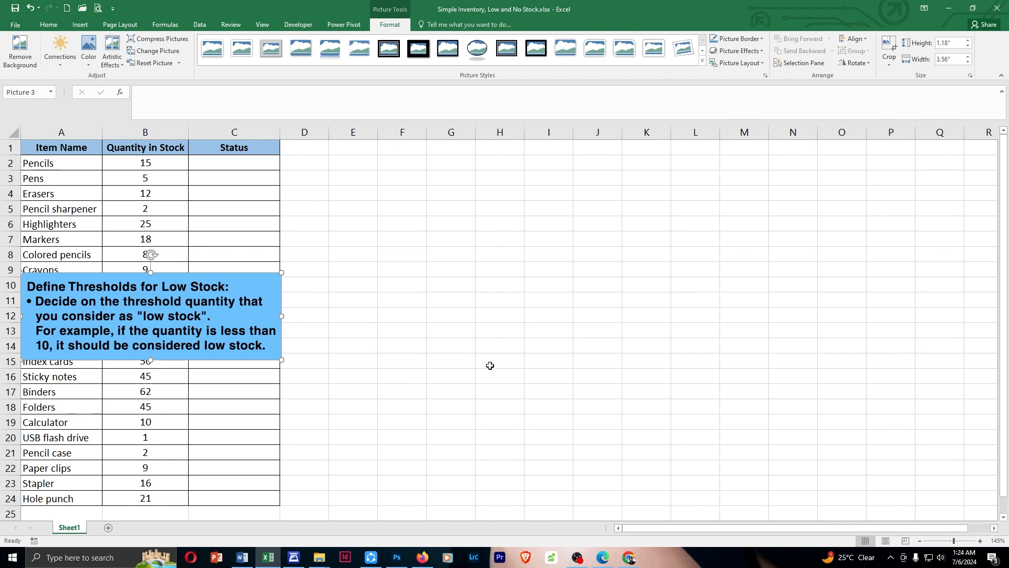
{"action": "left_click", "coordinate": [165, 208]}
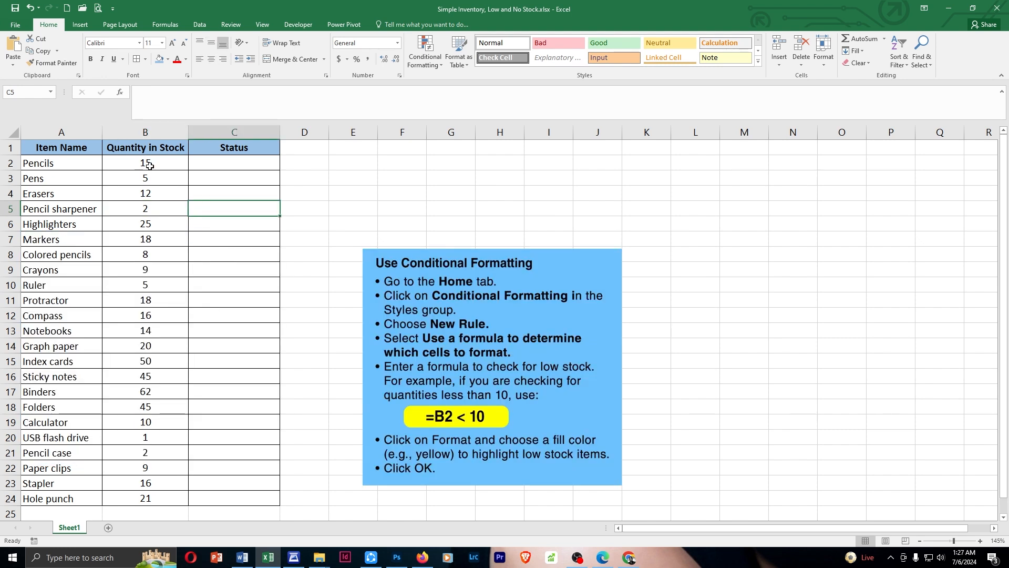
Start a formula-based conditional formatting rule for the quantities in B2:B24, using the formula =B2 < 10
{"action": "left_click", "coordinate": [150, 164]}
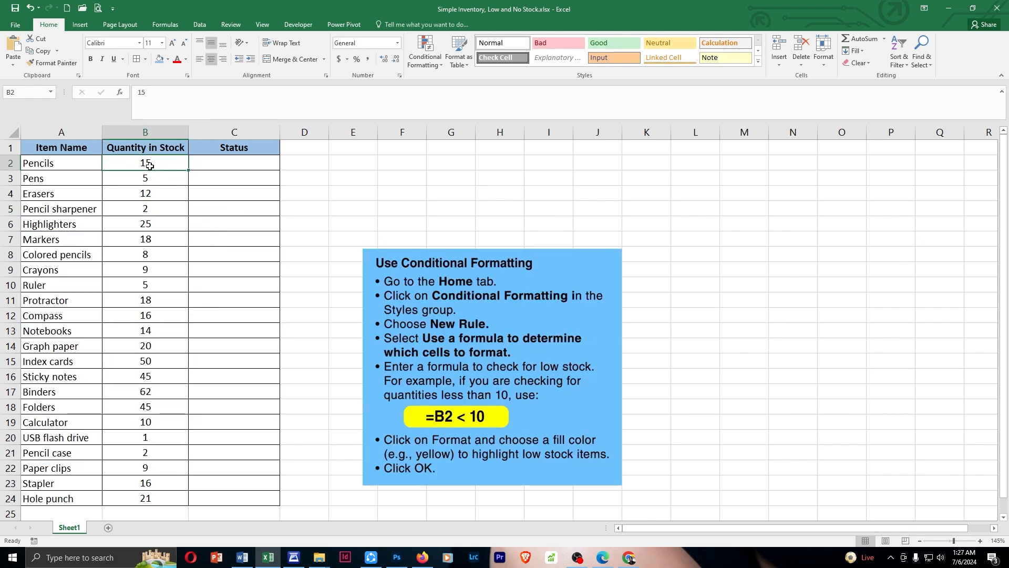
{"action": "left_click_drag", "start_coordinate": [150, 165], "coordinate": [156, 497]}
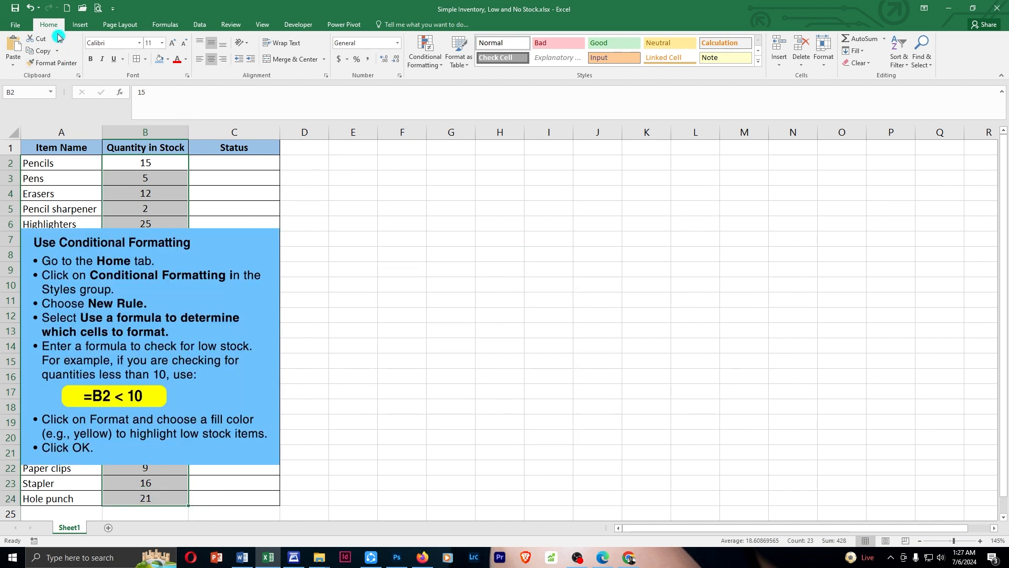
{"action": "left_click", "coordinate": [439, 70]}
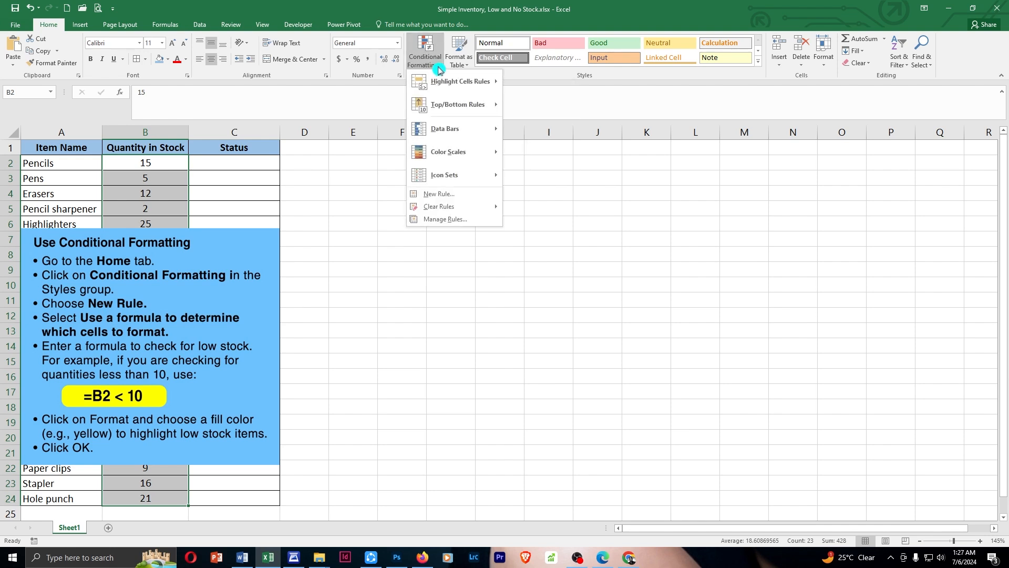
{"action": "left_click", "coordinate": [451, 197]}
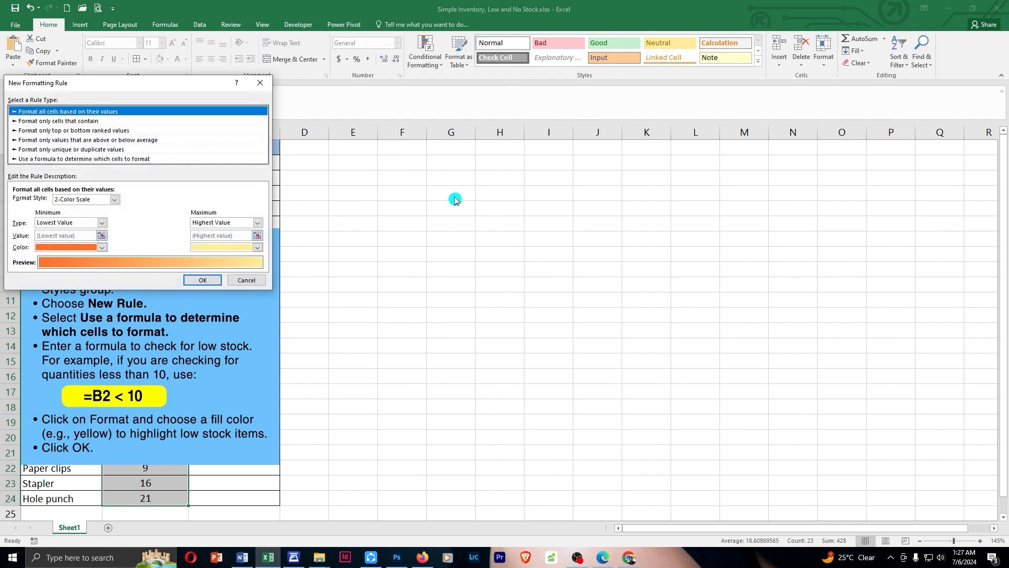
{"action": "left_click", "coordinate": [132, 159]}
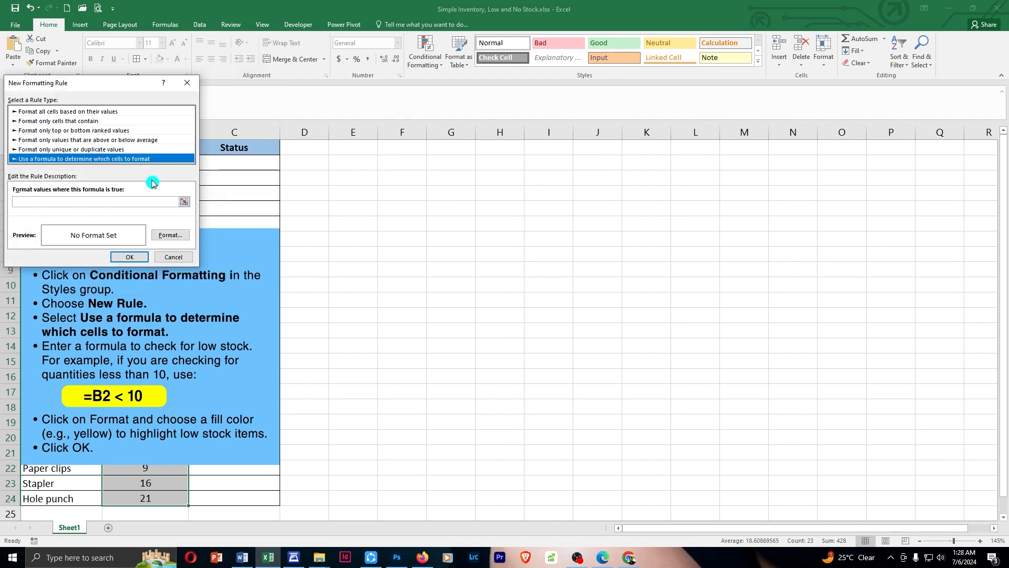
{"action": "left_click", "coordinate": [90, 202]}
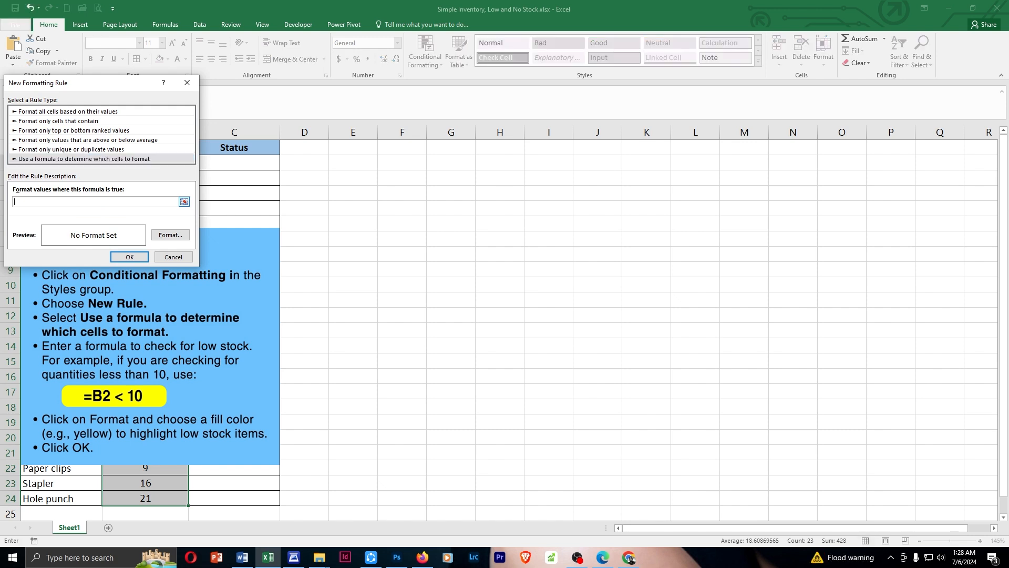
{"action": "type", "text": "=B2 < 10"}
{"action": "left_click", "coordinate": [32, 202]}
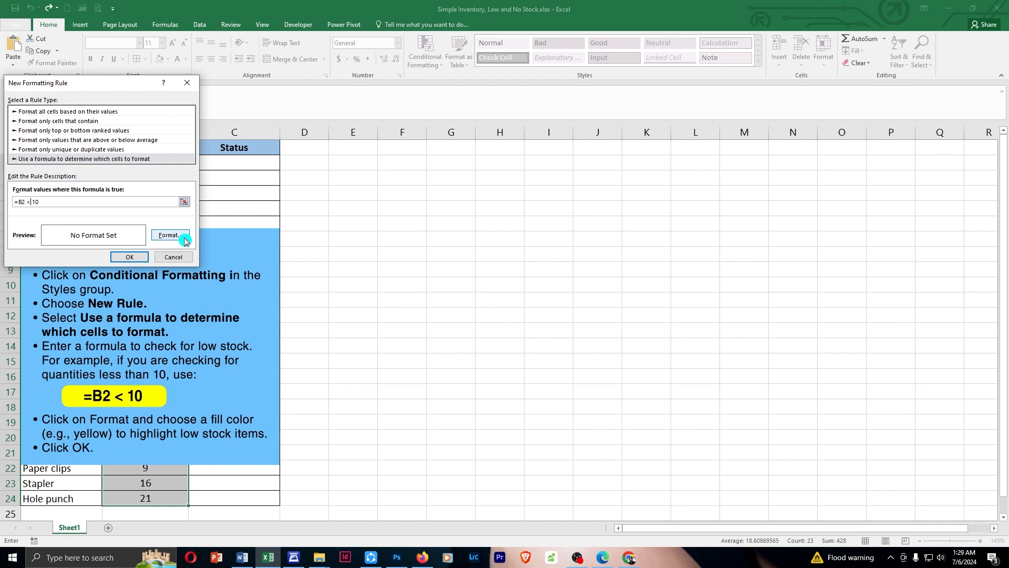
Give the low-stock rule a yellow fill and apply it to the quantities
{"action": "left_click", "coordinate": [184, 238]}
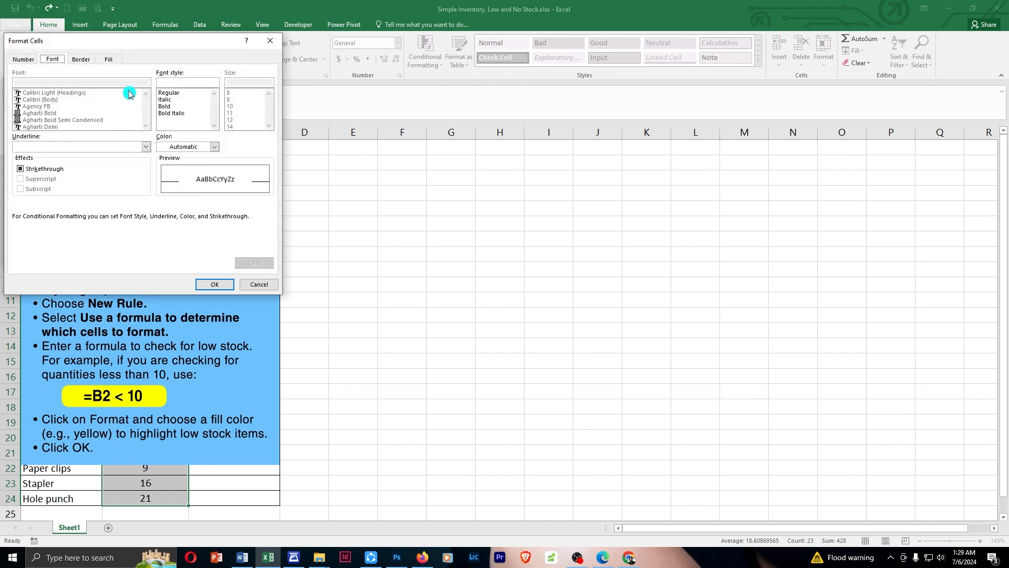
{"action": "left_click", "coordinate": [116, 62]}
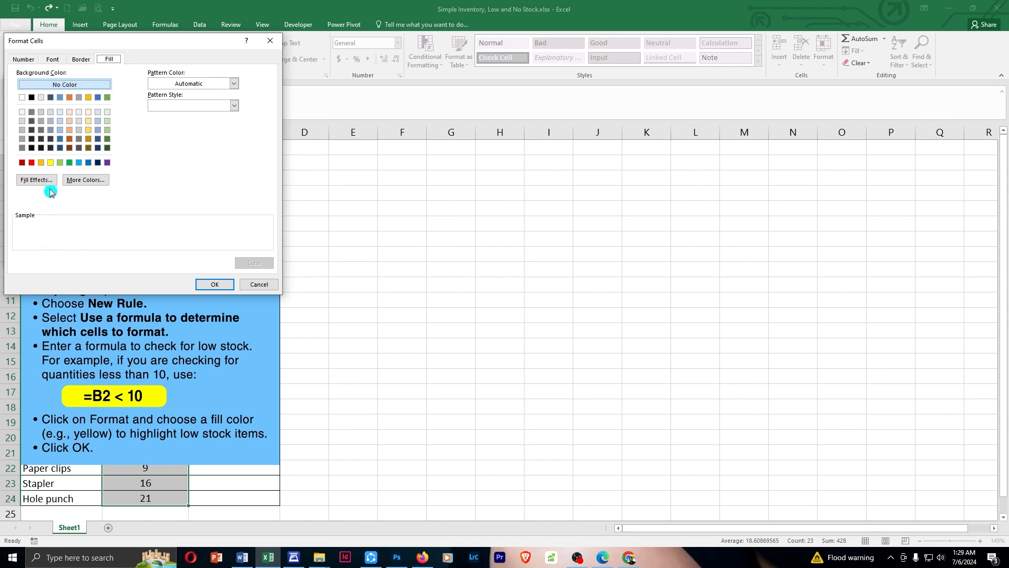
{"action": "left_click", "coordinate": [51, 163]}
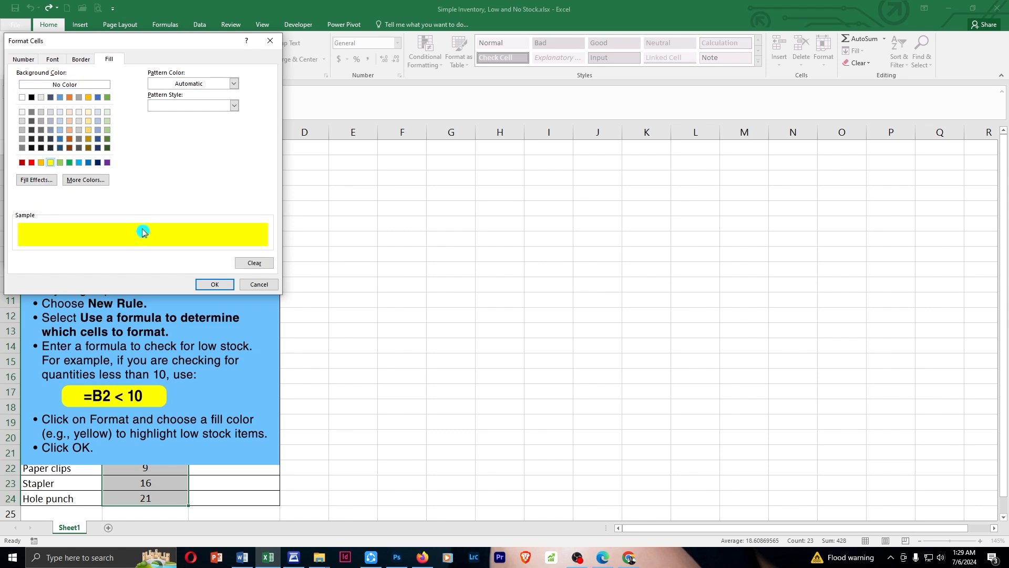
{"action": "left_click", "coordinate": [216, 285]}
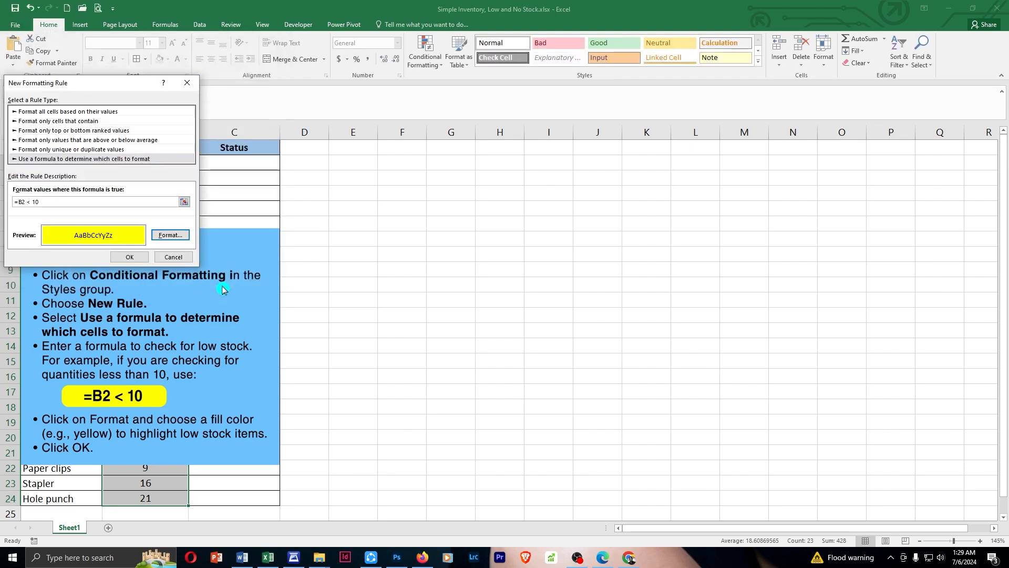
{"action": "left_click", "coordinate": [129, 257]}
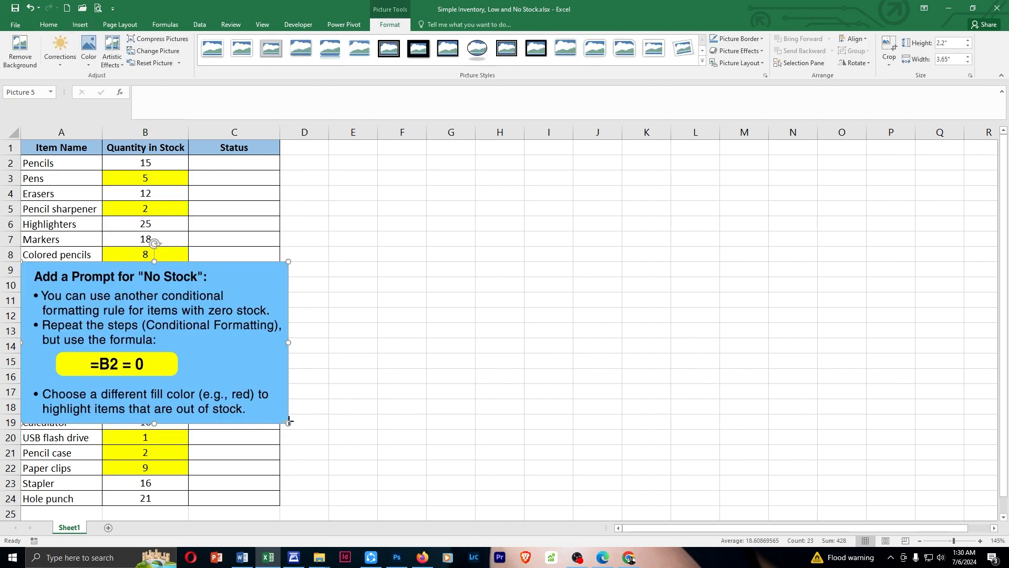
Shrink the "No Stock" instruction picture to 2.11" high by 3.51" wide
{"action": "left_click_drag", "start_coordinate": [289, 422], "coordinate": [278, 413]}
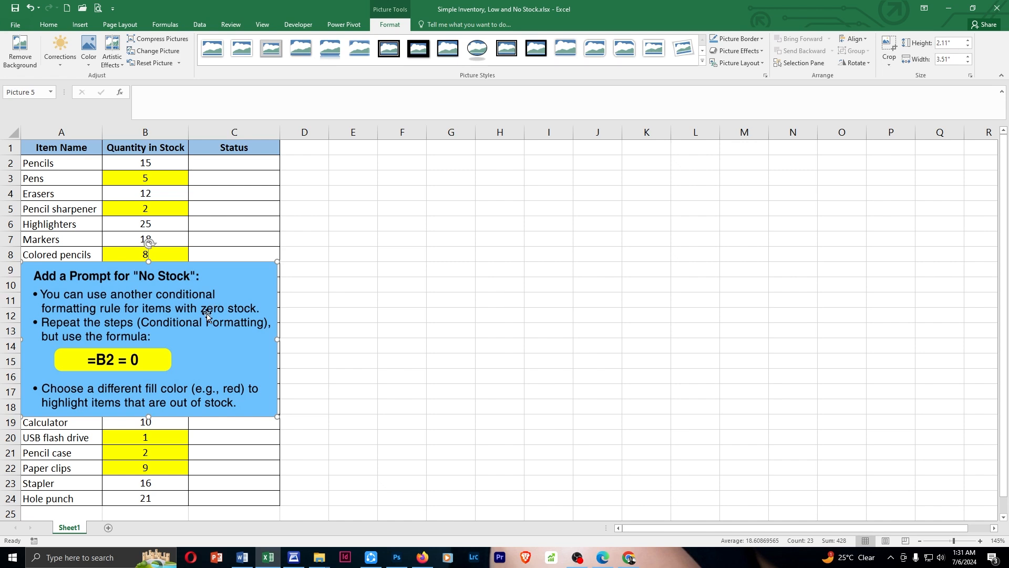
{"action": "left_click", "coordinate": [61, 57]}
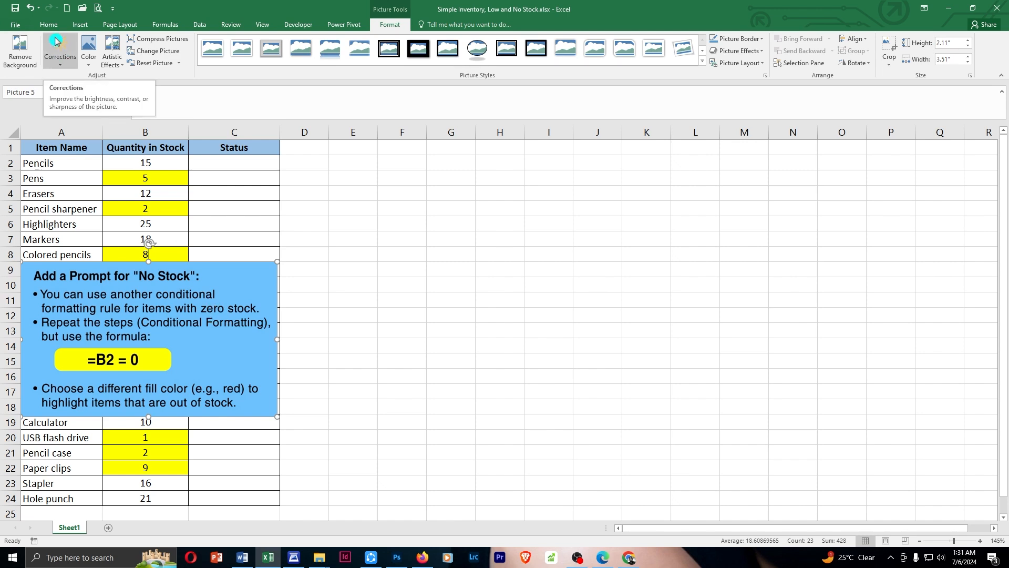
Start a second formula-based conditional formatting rule for B2:B24, using the formula =B2 = 0
{"action": "left_click", "coordinate": [150, 163]}
{"action": "left_click_drag", "start_coordinate": [158, 164], "coordinate": [152, 499]}
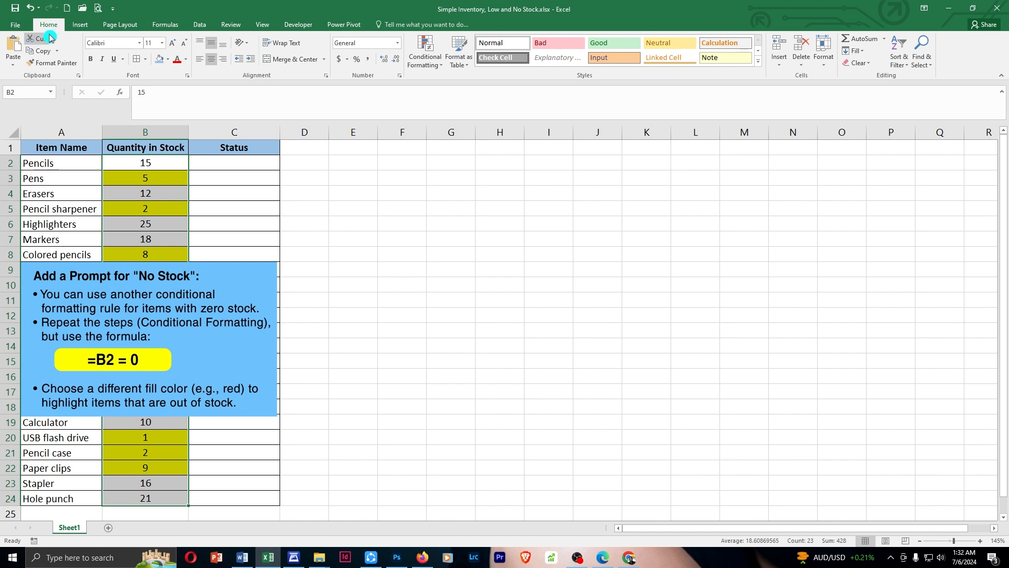
{"action": "left_click", "coordinate": [439, 70]}
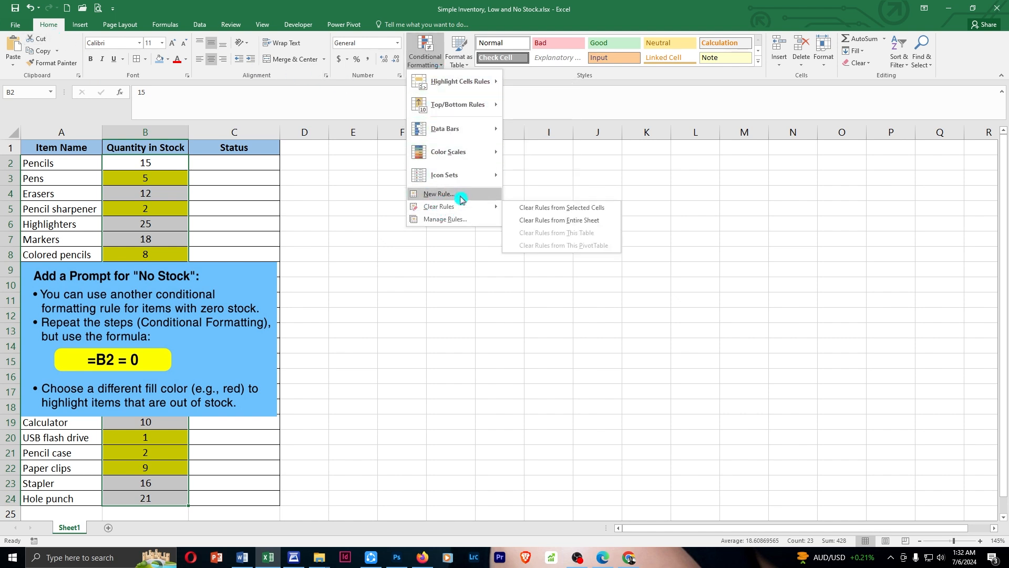
{"action": "left_click", "coordinate": [440, 194]}
{"action": "left_click", "coordinate": [84, 148]}
{"action": "left_click", "coordinate": [93, 190]}
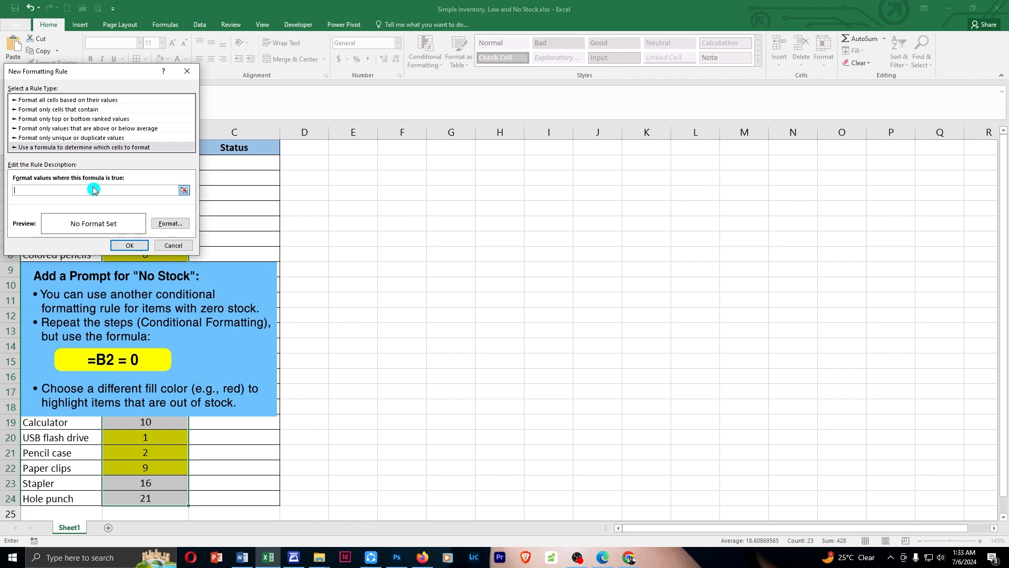
{"action": "type", "text": "=B2 = 0"}
Give the no-stock rule a red fill and apply it to the quantities
{"action": "left_click", "coordinate": [181, 226]}
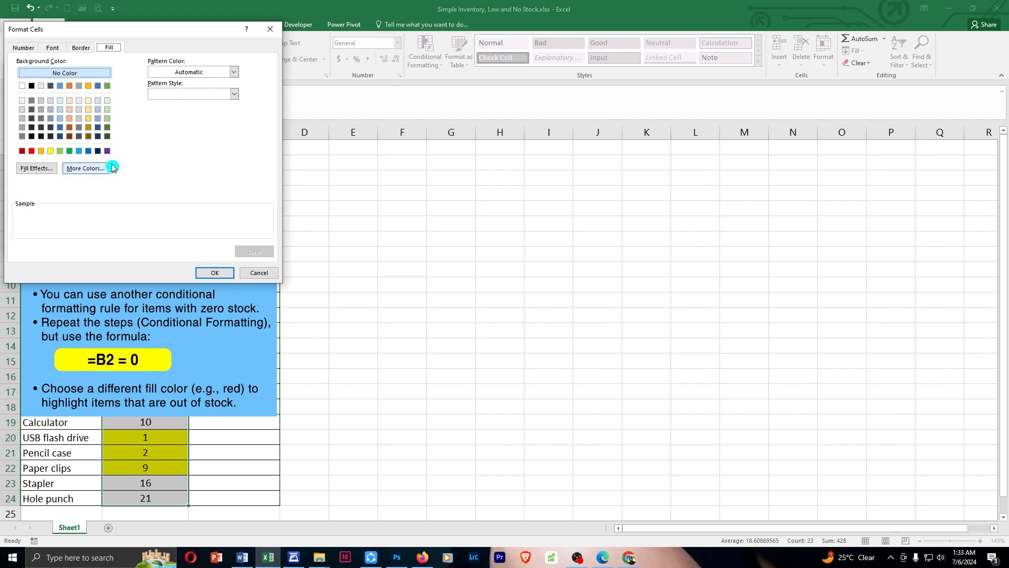
{"action": "left_click", "coordinate": [32, 152]}
{"action": "left_click", "coordinate": [215, 273]}
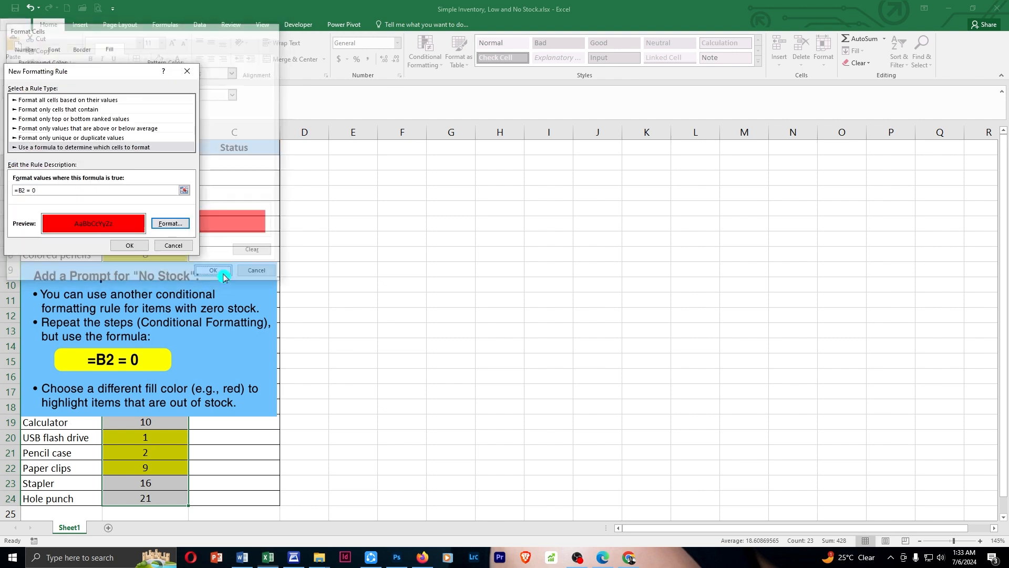
{"action": "left_click", "coordinate": [130, 245]}
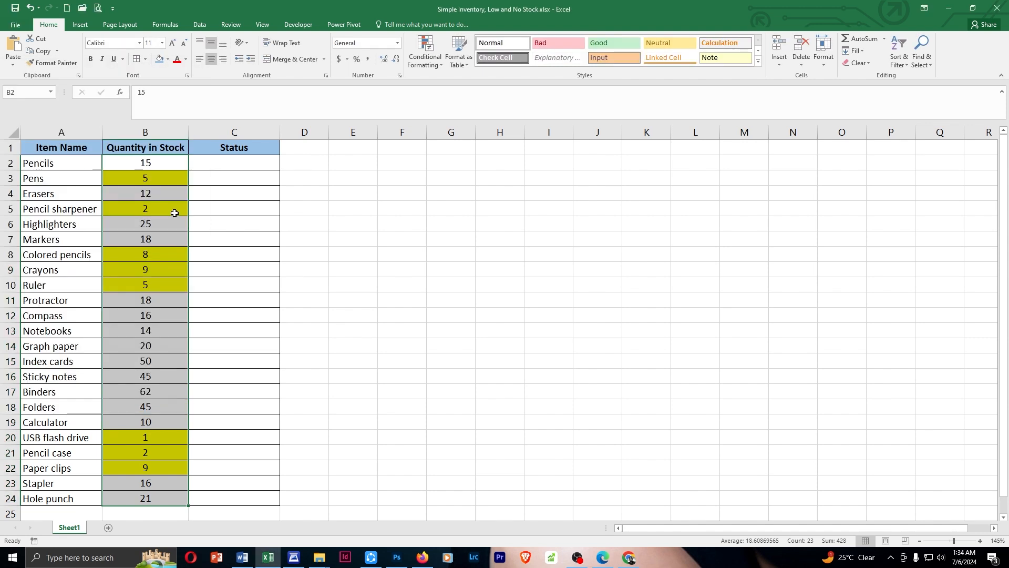
Set the stock quantities of Pencil sharpener and Markers to 0
{"action": "left_click", "coordinate": [175, 213]}
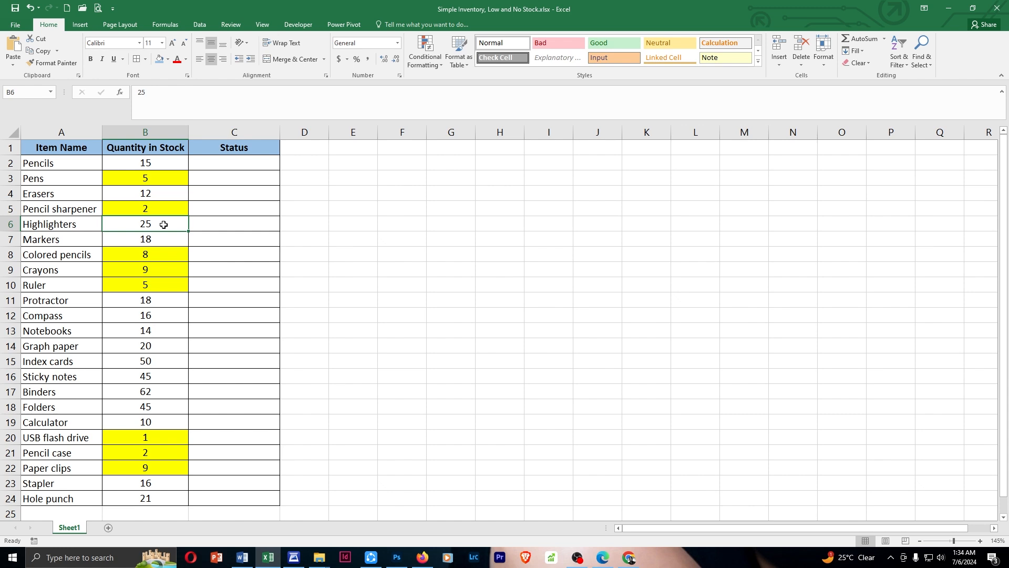
{"action": "key", "text": "Delete"}
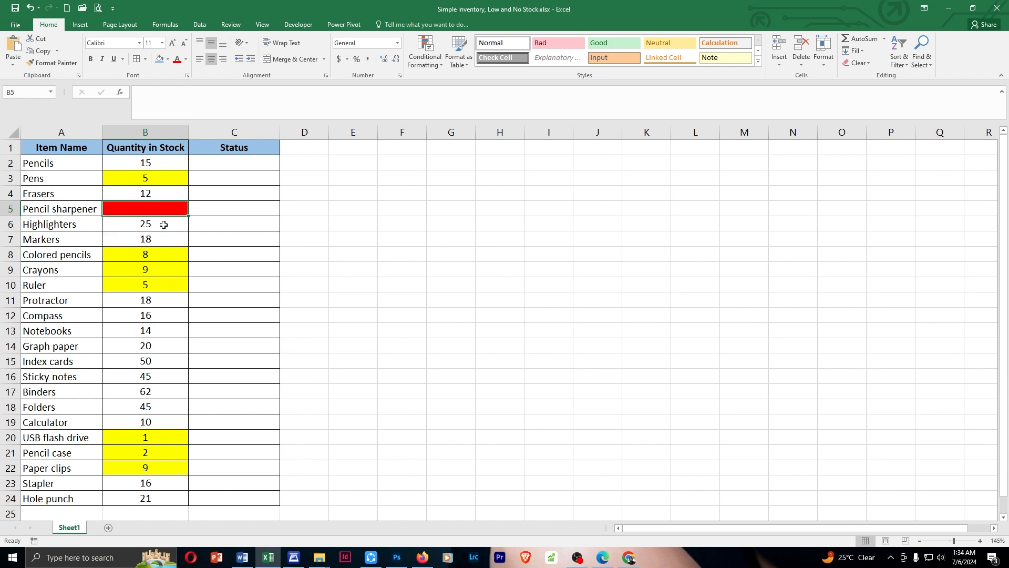
{"action": "type", "text": "0"}
{"action": "key", "text": "Return"}
{"action": "key", "text": "Return"}
{"action": "type", "text": "0"}
{"action": "key", "text": "Return"}
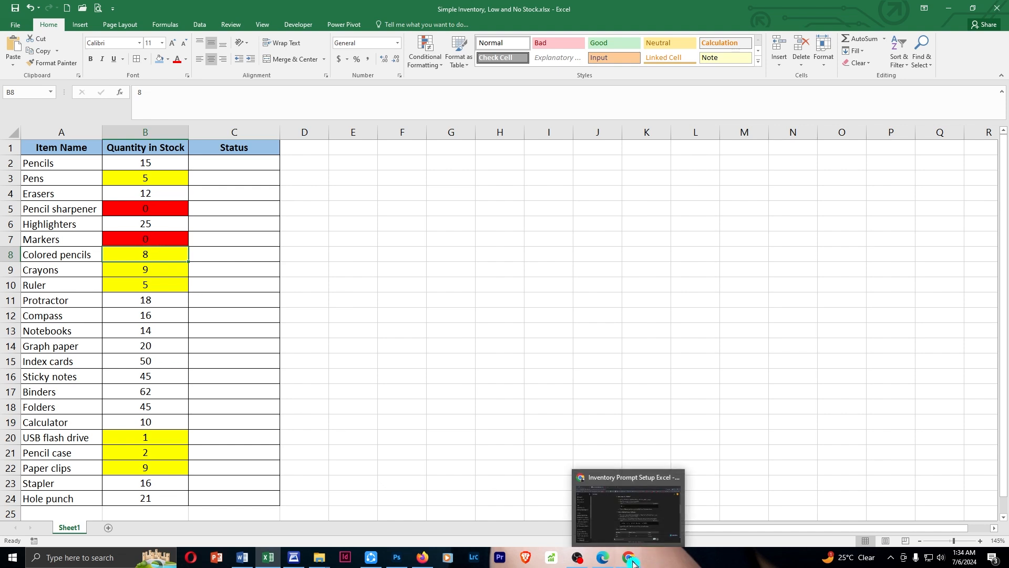
Enter =IF(B2=0, "No Stock", IF(B2<10, "Low Stock", "In Stock")) in Status cell C2 and fill it down to C24
{"action": "left_click", "coordinate": [234, 179]}
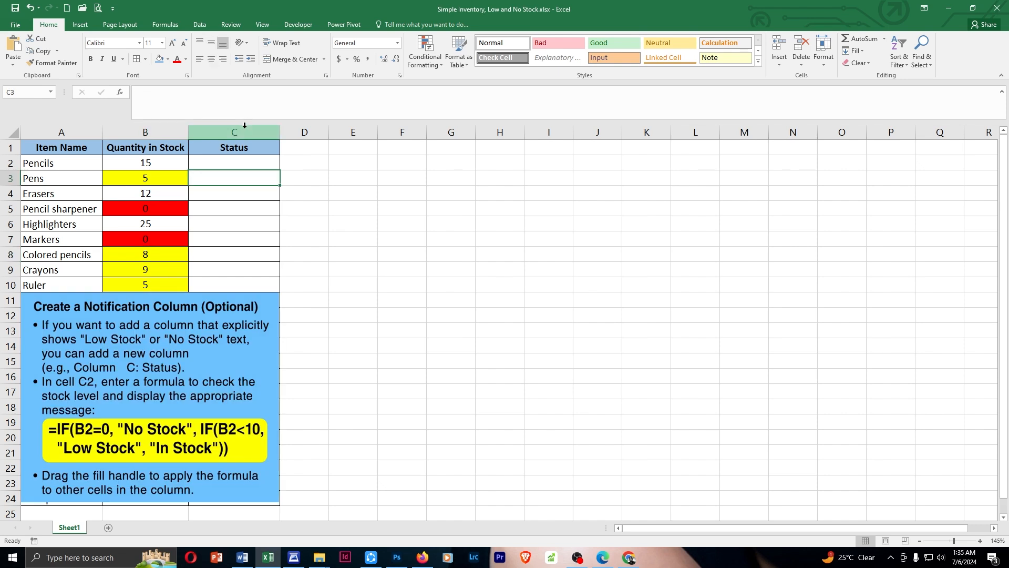
{"action": "left_click", "coordinate": [244, 129]}
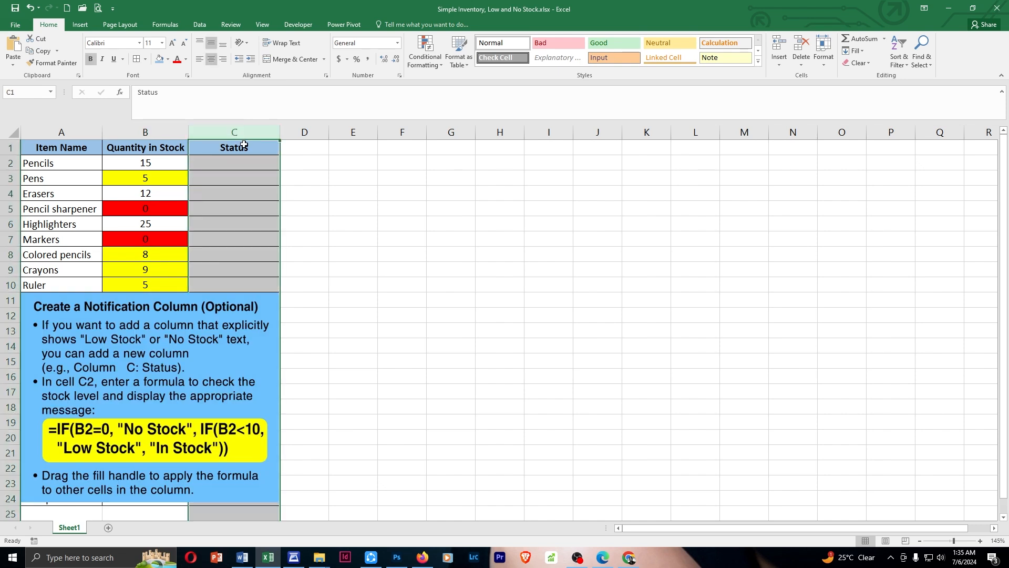
{"action": "left_click", "coordinate": [231, 165]}
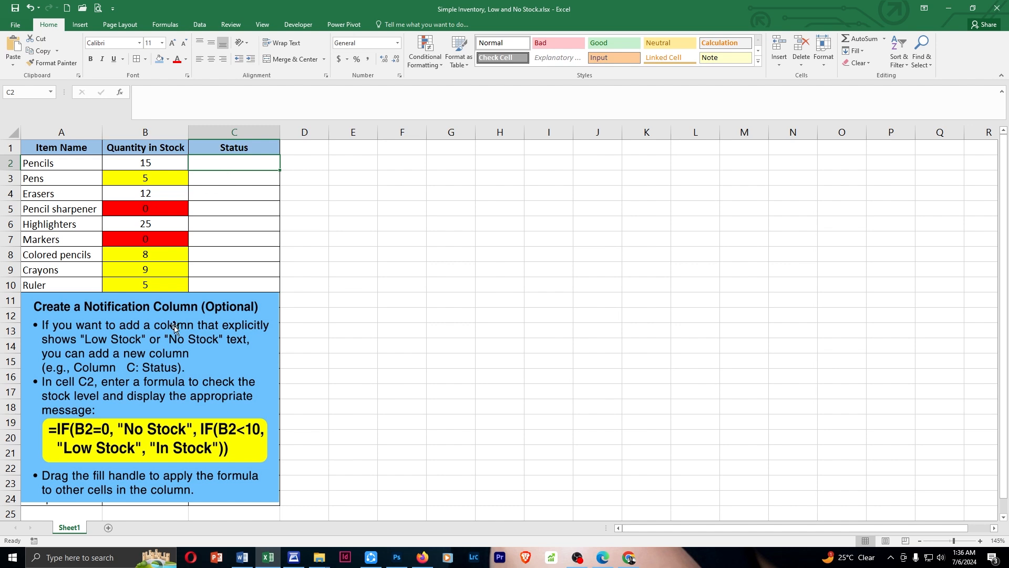
{"action": "double_click", "coordinate": [250, 165]}
{"action": "type", "text": "=IF(B2=0, \"No Stock\", IF(B2<10, \"Low Stock\", \"In Stock\"))"}
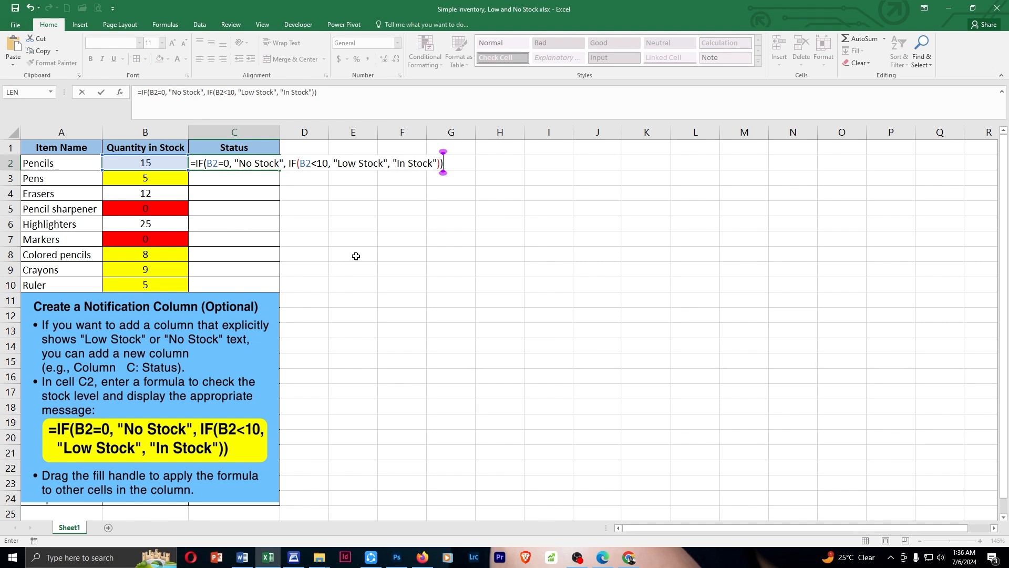
{"action": "key", "text": "ctrl+Return"}
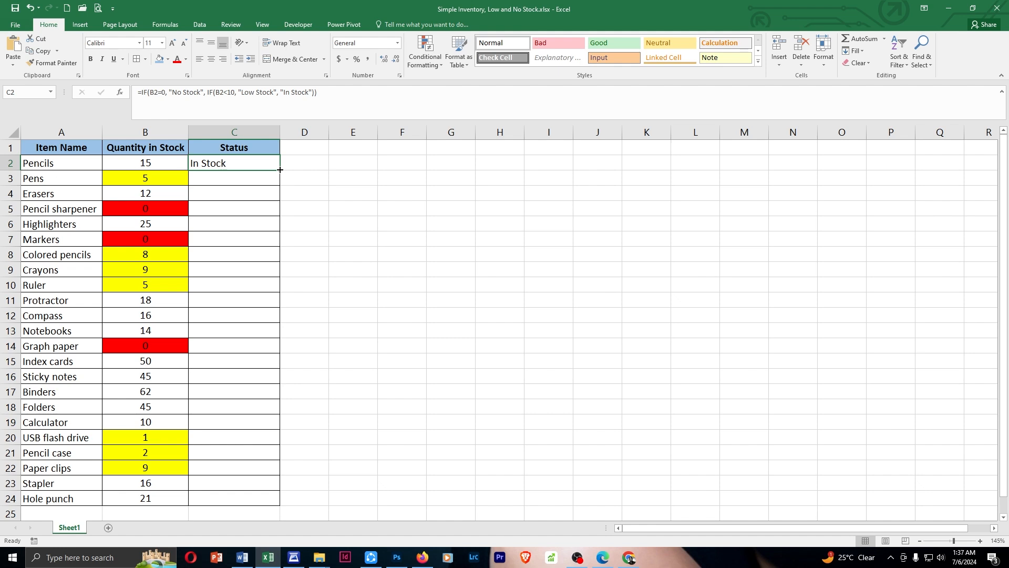
{"action": "left_click_drag", "start_coordinate": [279, 169], "coordinate": [282, 505]}
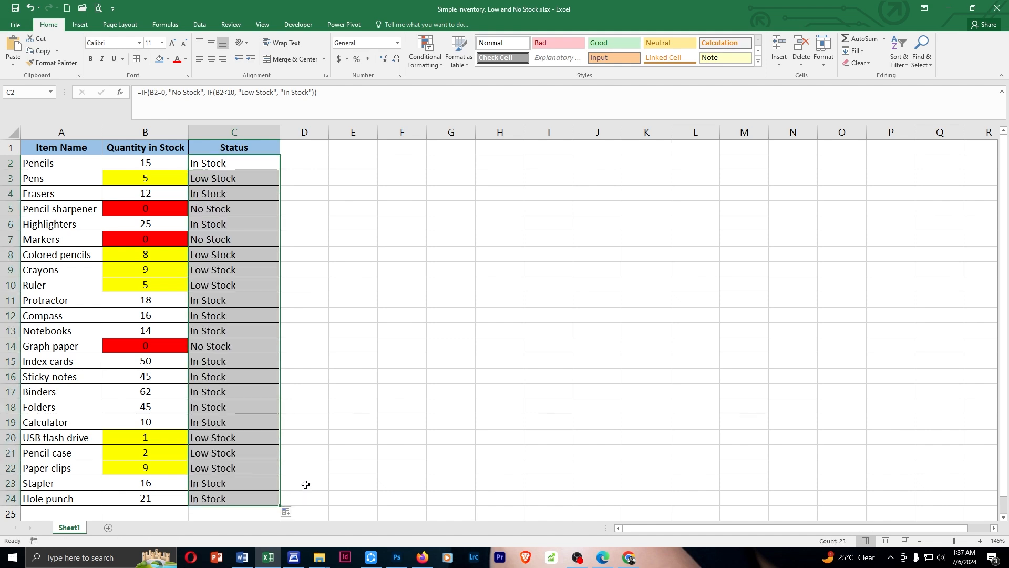